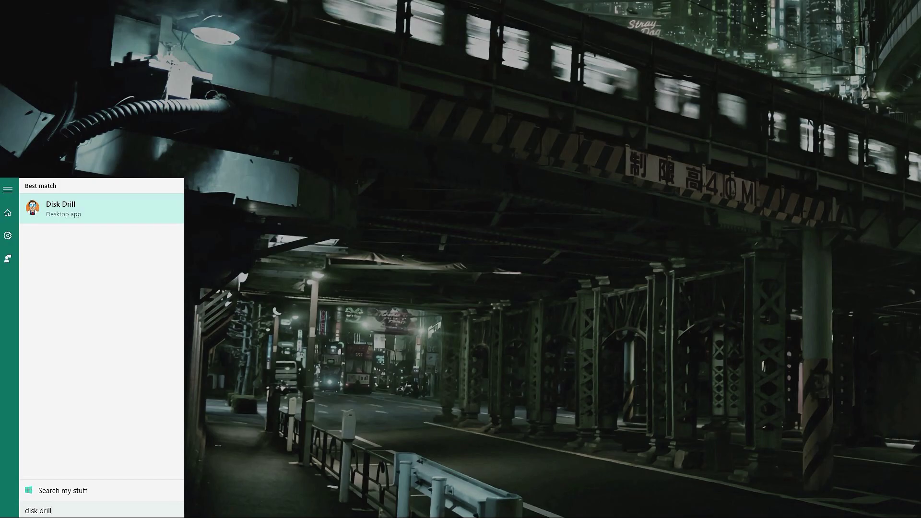
Launch the Disk Drill desktop app from the Start menu search for 'disk drill'
key("Return")
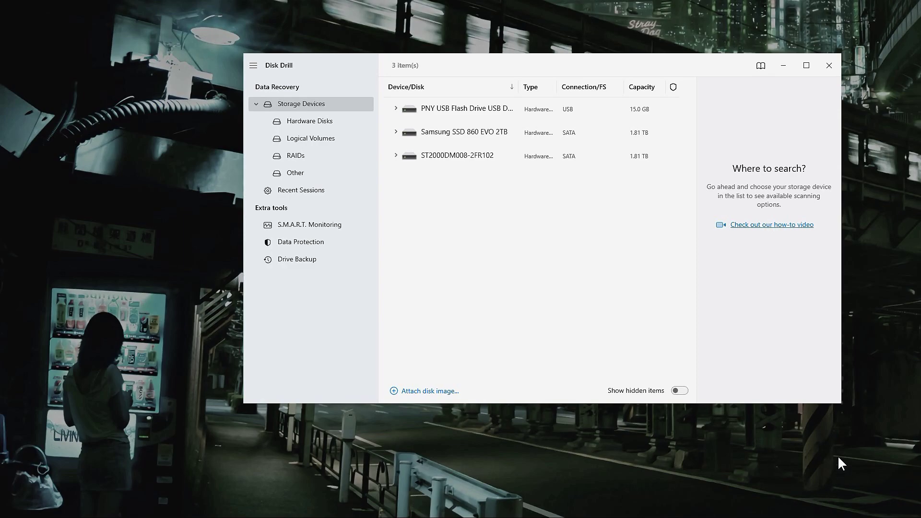
left_click_drag(627, 66, 602, 72)
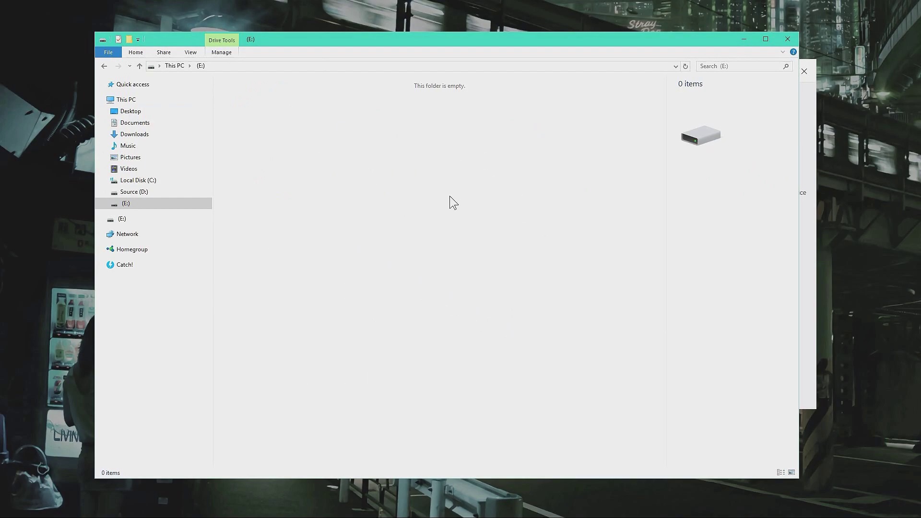
left_click(793, 41)
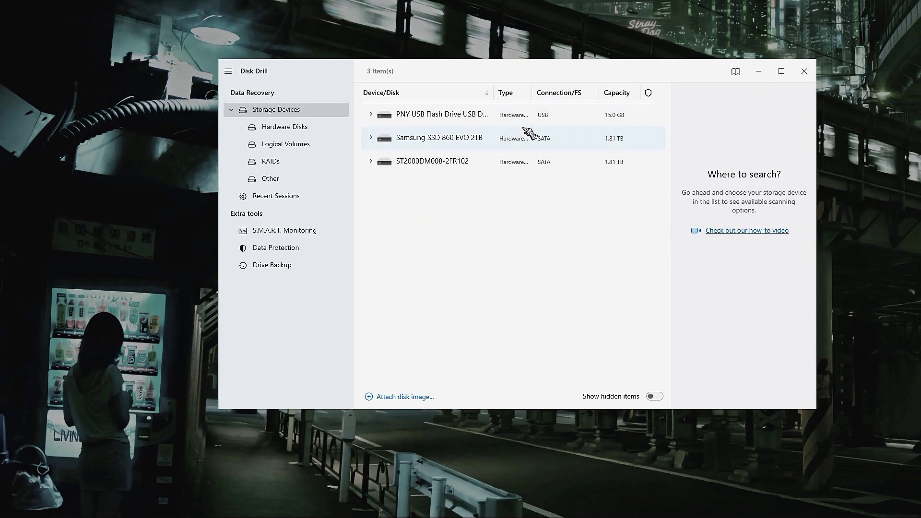
Enlarge the Disk Drill window and switch on 'Show hidden items'
left_click_drag(493, 92, 496, 92)
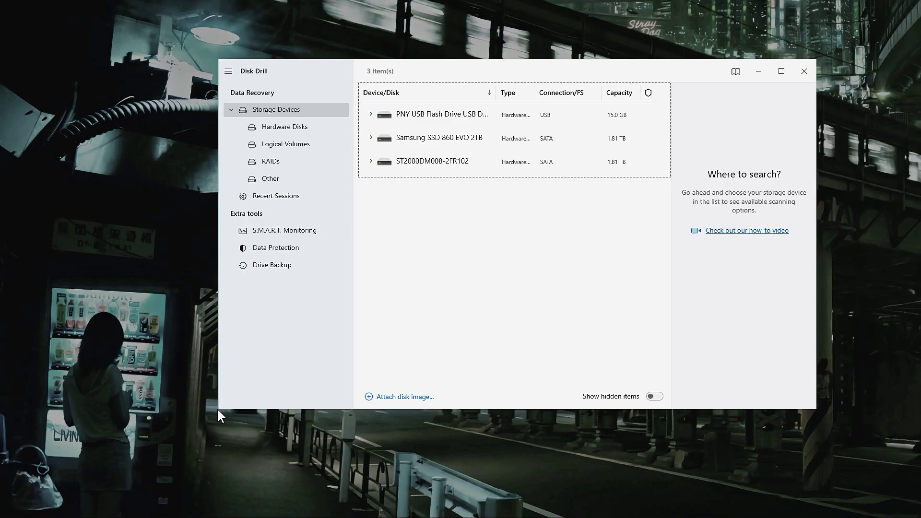
left_click_drag(217, 408, 52, 476)
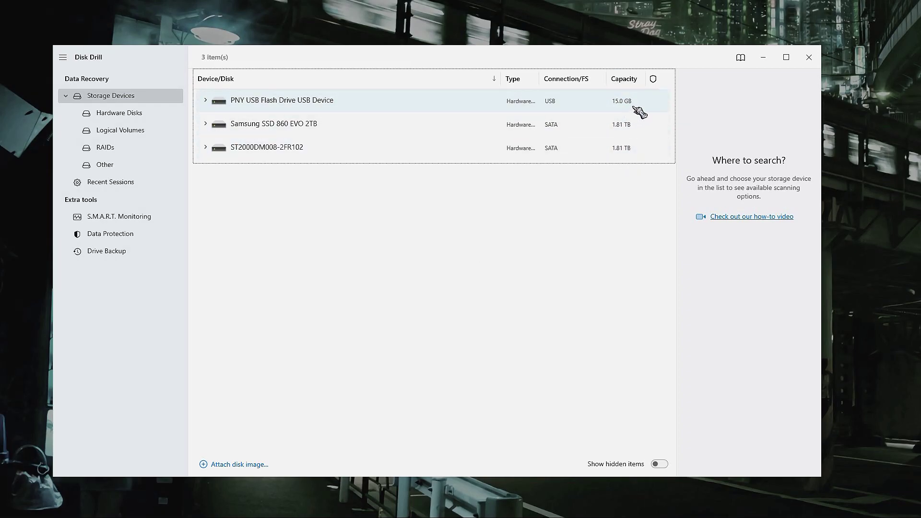
left_click(661, 464)
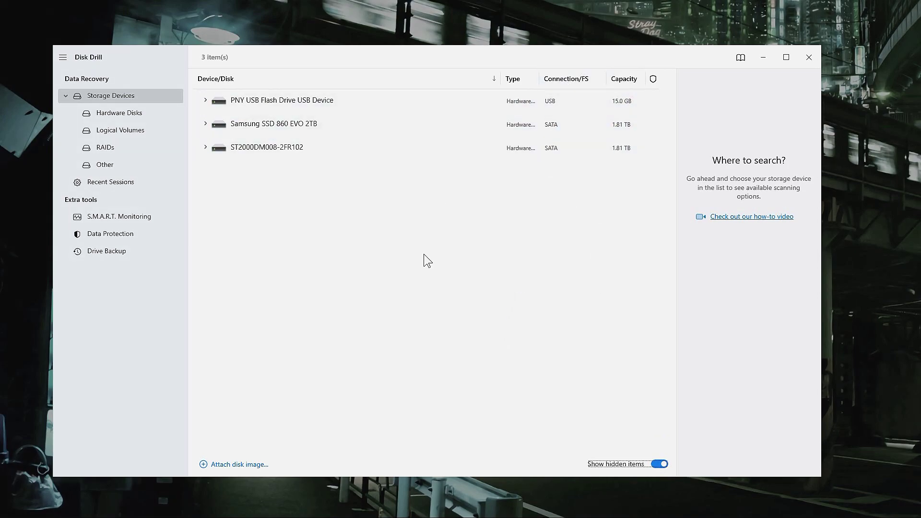
Expand the PNY USB Flash Drive to its USB Drive (E:) partition and view the drive's details
left_click(207, 101)
left_click(319, 103)
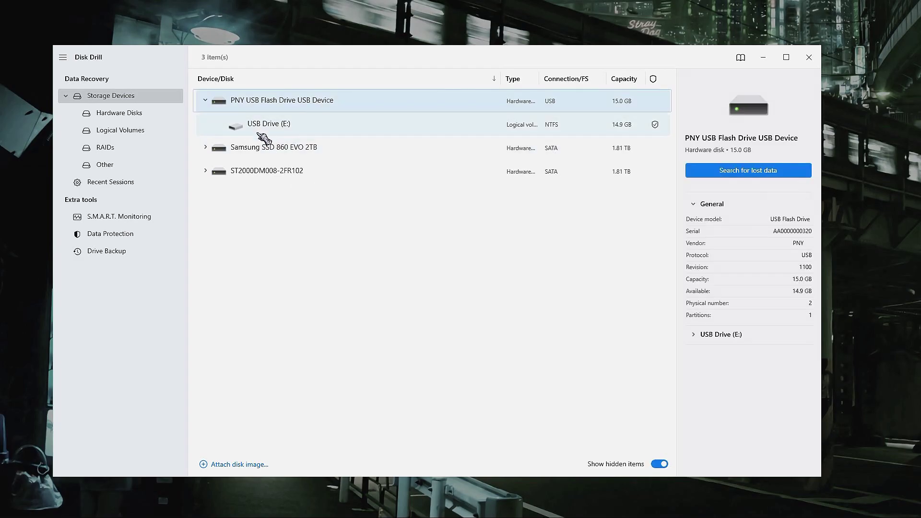
left_click(269, 132)
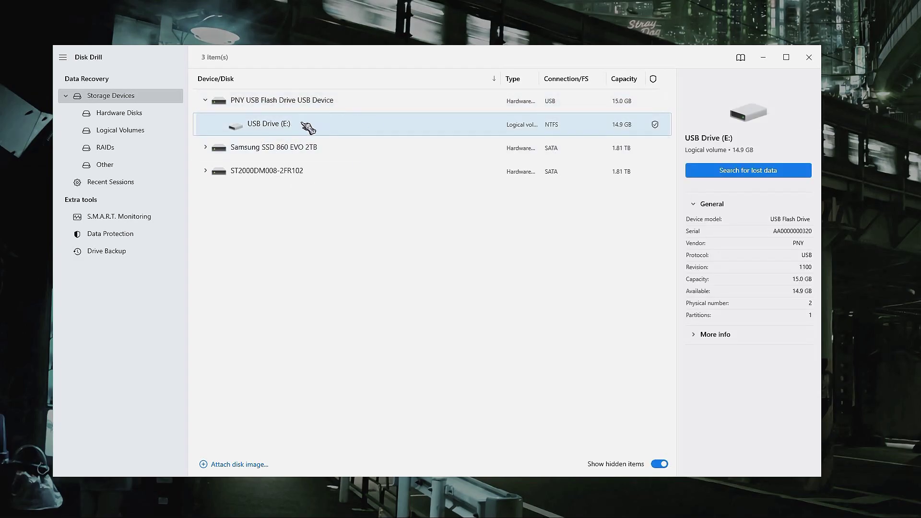
left_click(382, 107)
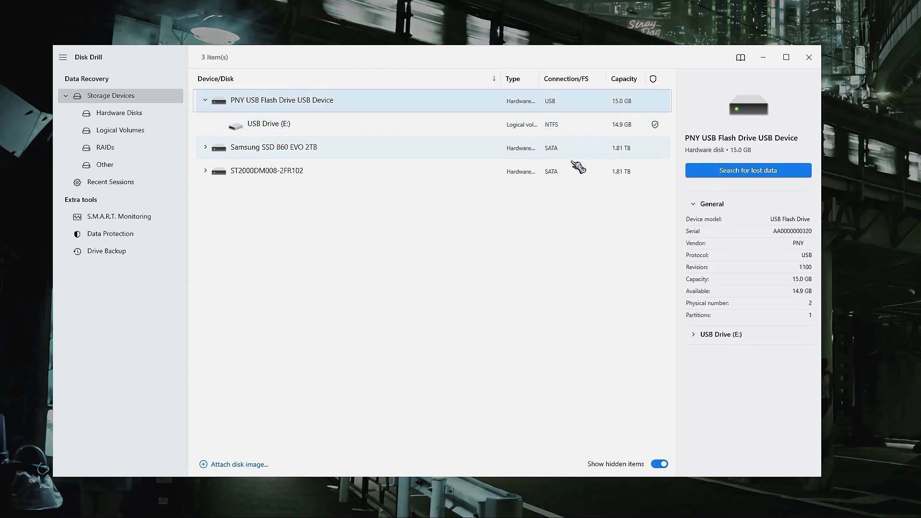
Start the lost-data scan of the PNY drive and preview the found picture 1000mf2p.gif
left_click(767, 172)
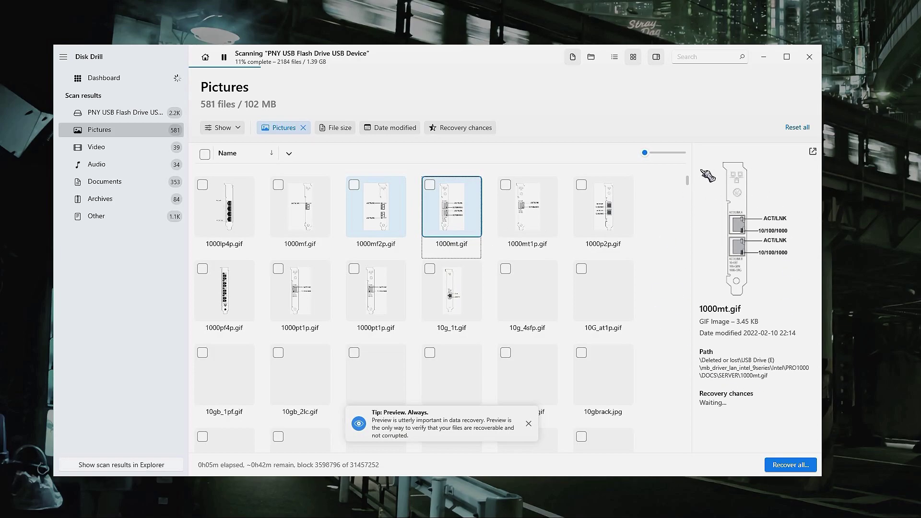
key("Left")
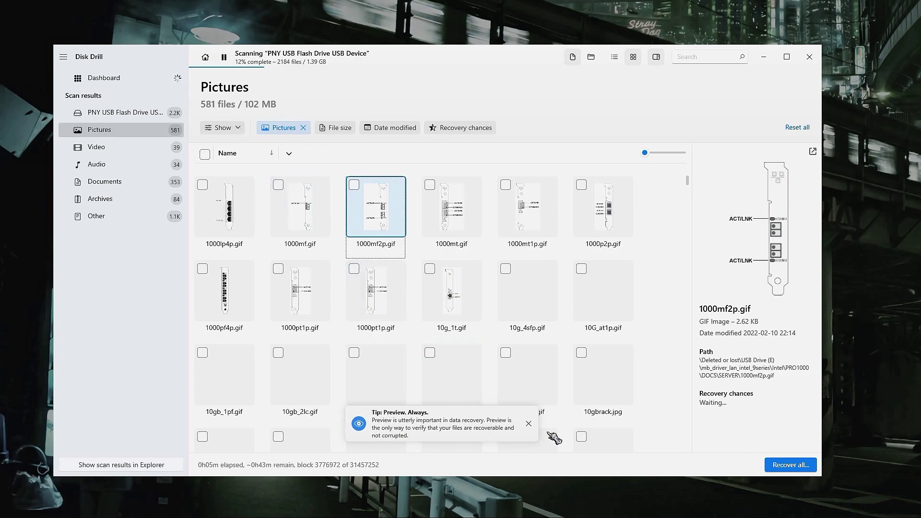
Dismiss the preview tip and group the found pictures into Deleted or lost (320) and Reconstructed (261) folders
left_click(529, 424)
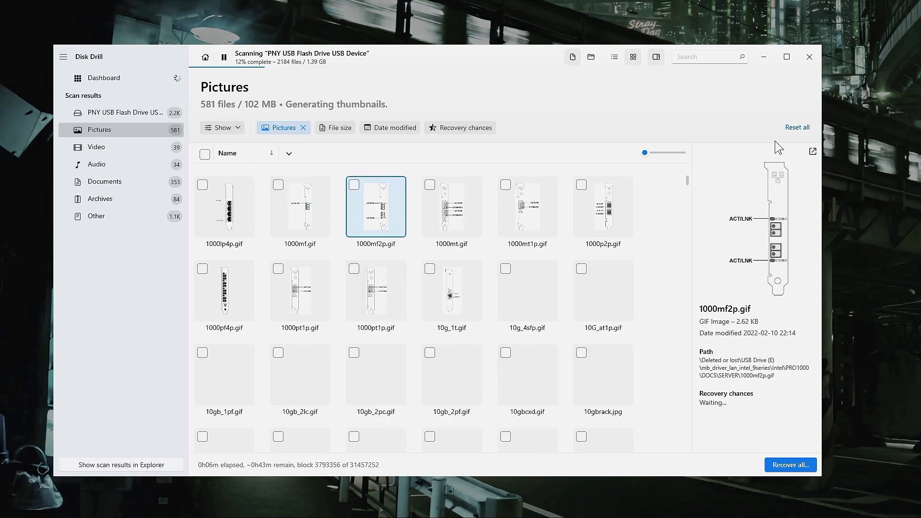
left_click(657, 58)
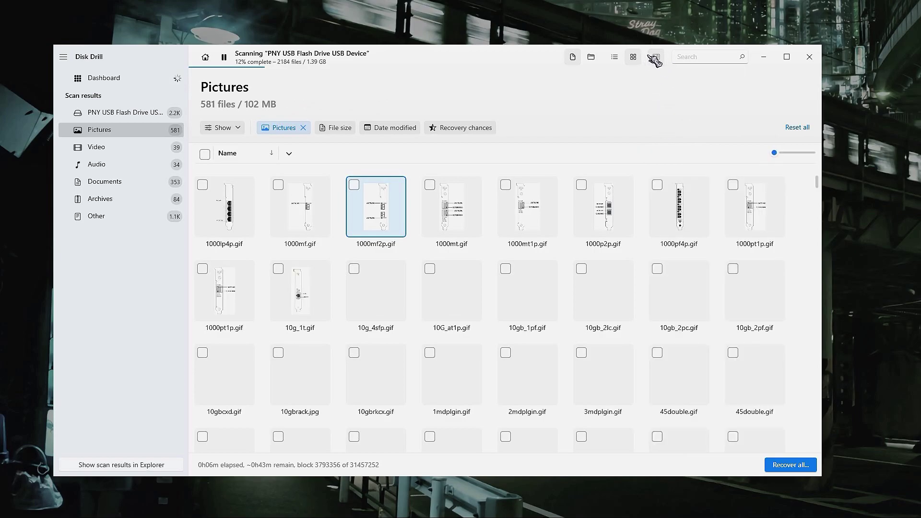
left_click(657, 58)
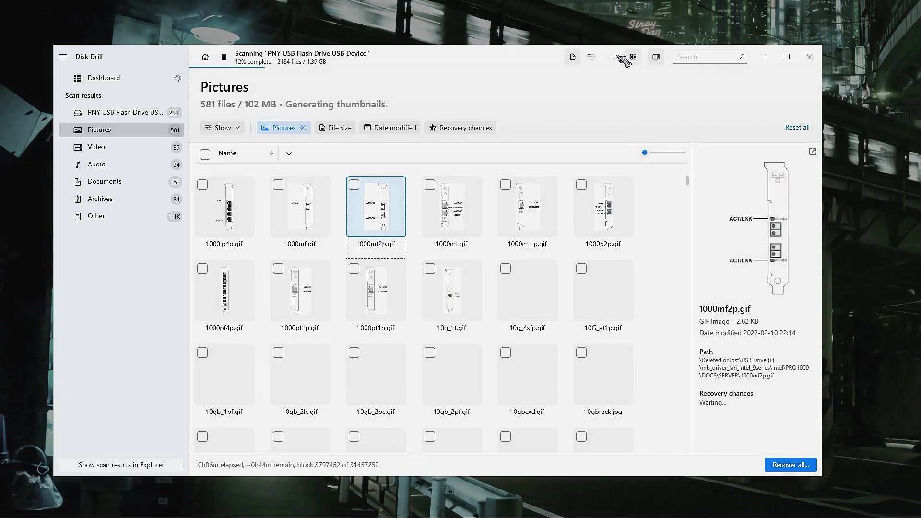
left_click(615, 58)
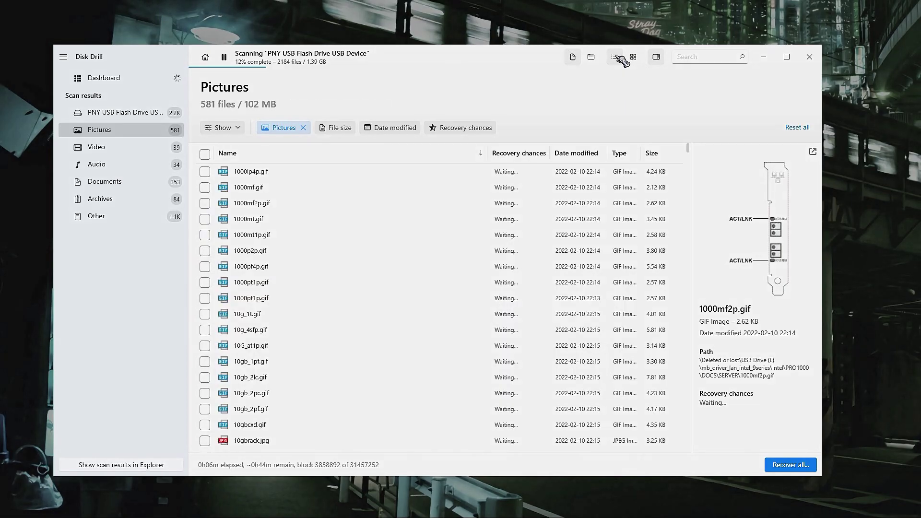
left_click(634, 57)
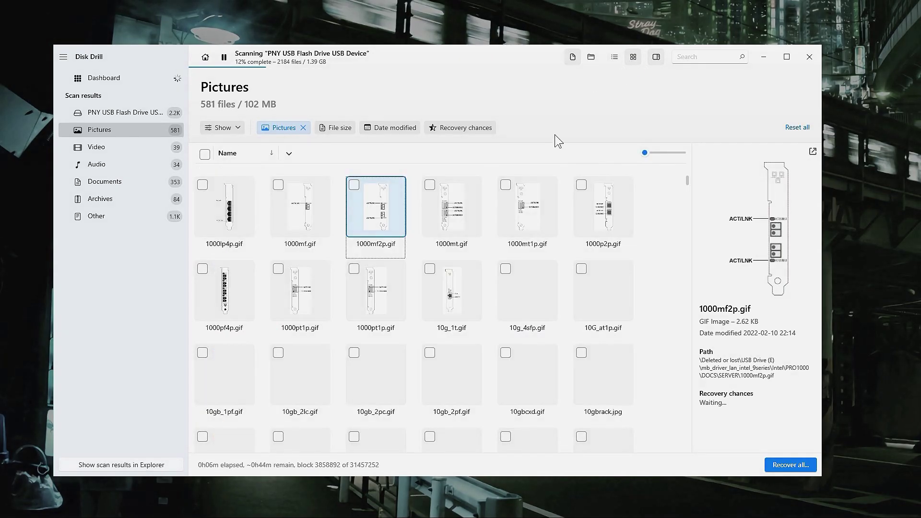
left_click(616, 58)
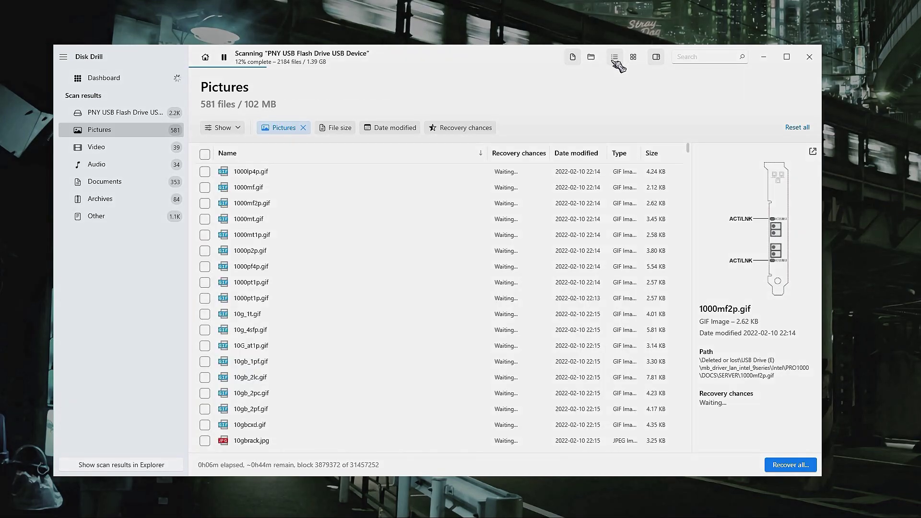
left_click(634, 57)
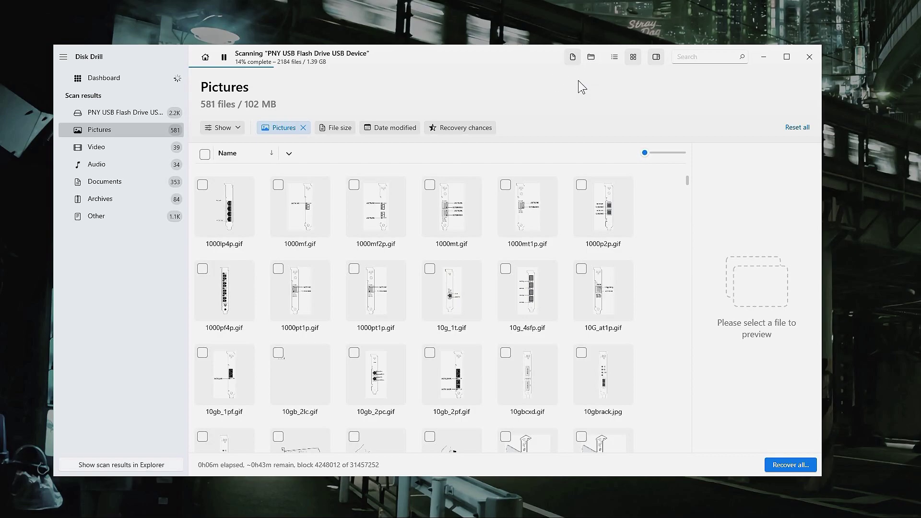
left_click(591, 57)
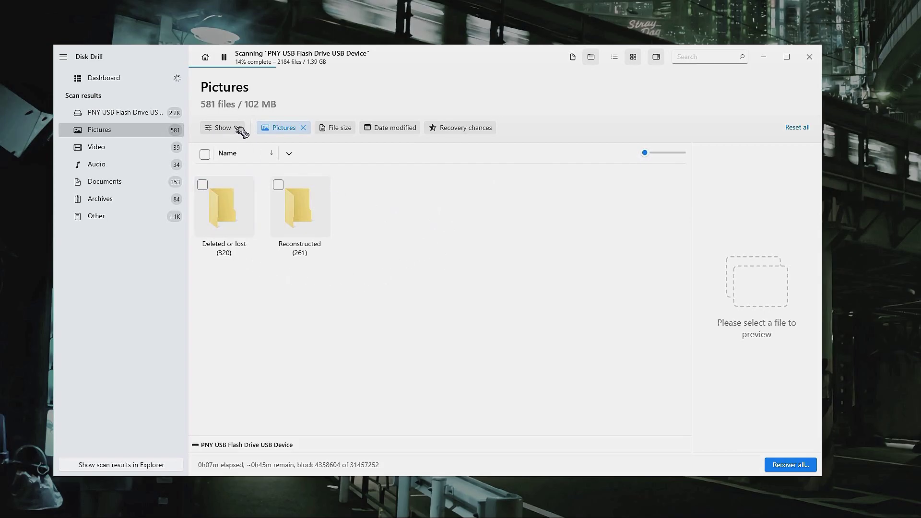
Filter the pictures to show only the 'Deleted or lost' ones
left_click(343, 129)
left_click(408, 128)
left_click(410, 128)
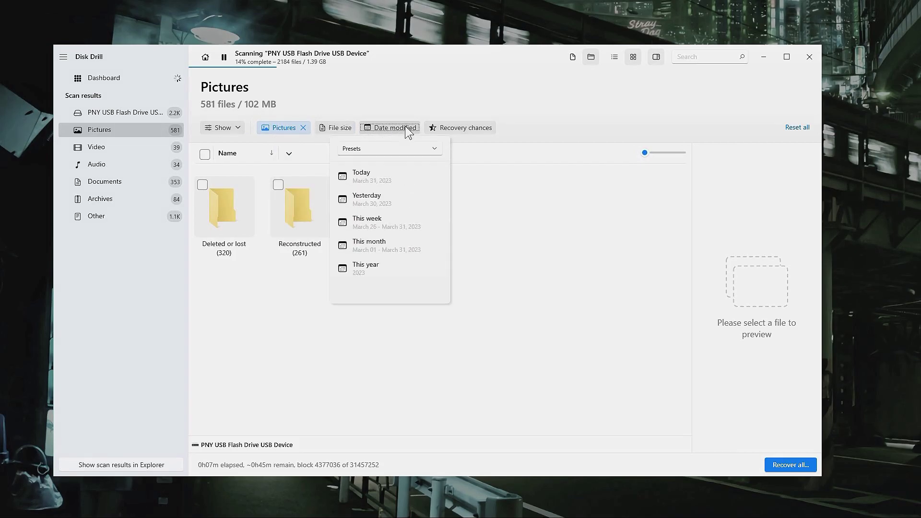
left_click(410, 128)
left_click(234, 128)
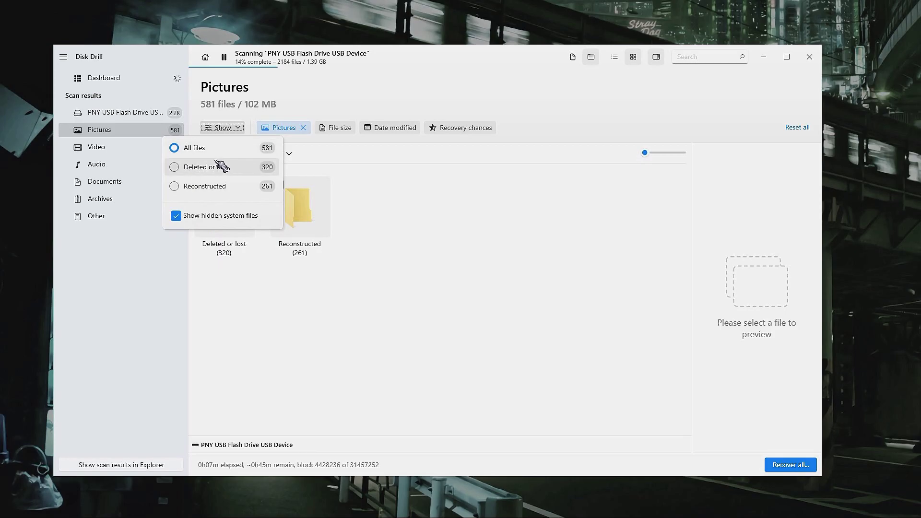
left_click(182, 168)
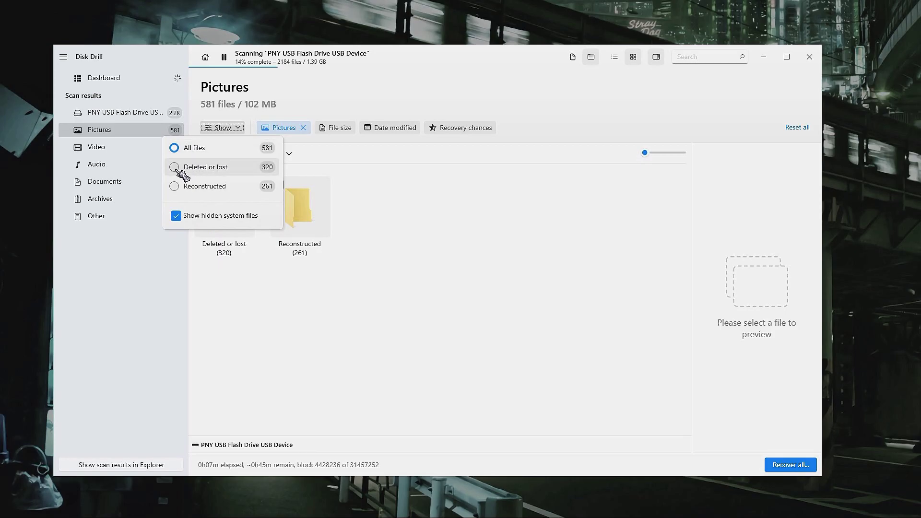
left_click(232, 128)
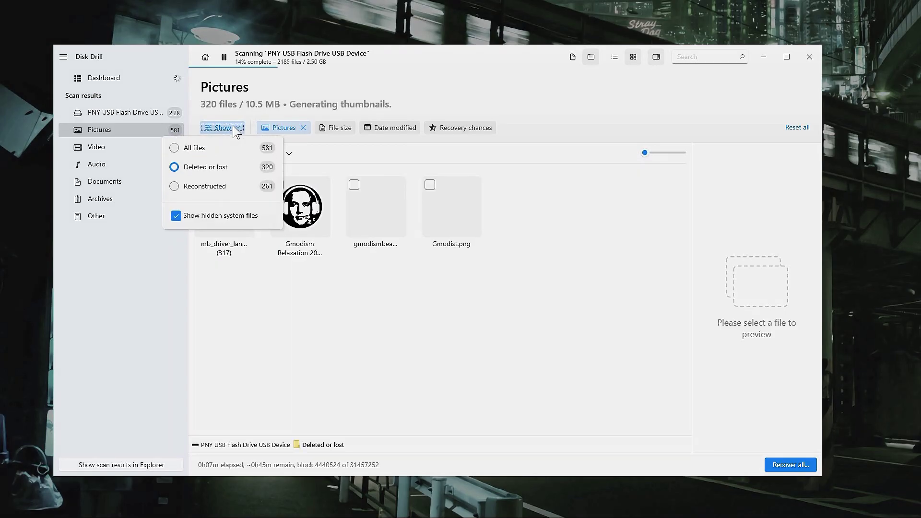
left_click(402, 350)
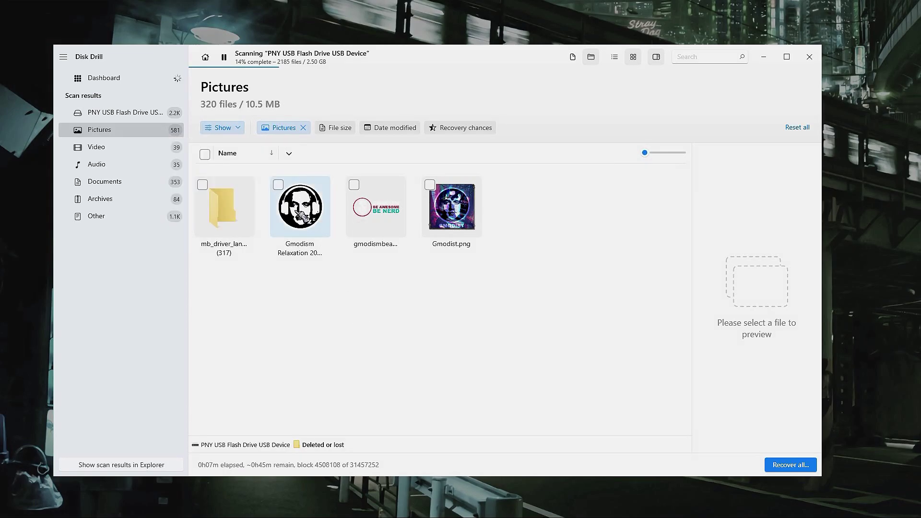
Mark the three Gmodism PNG logos, including Gmodist.png, for recovery (3.10 MB)
left_click(378, 211)
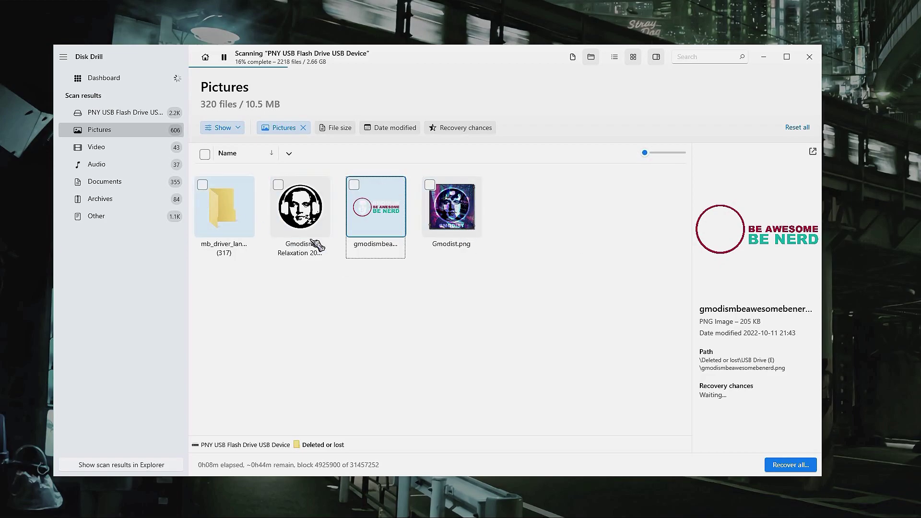
left_click(279, 186)
left_click(354, 186)
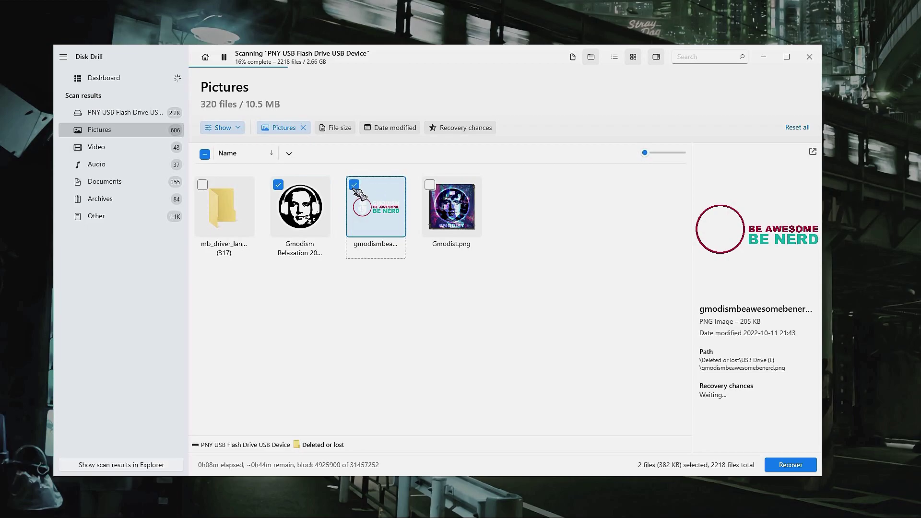
left_click(430, 185)
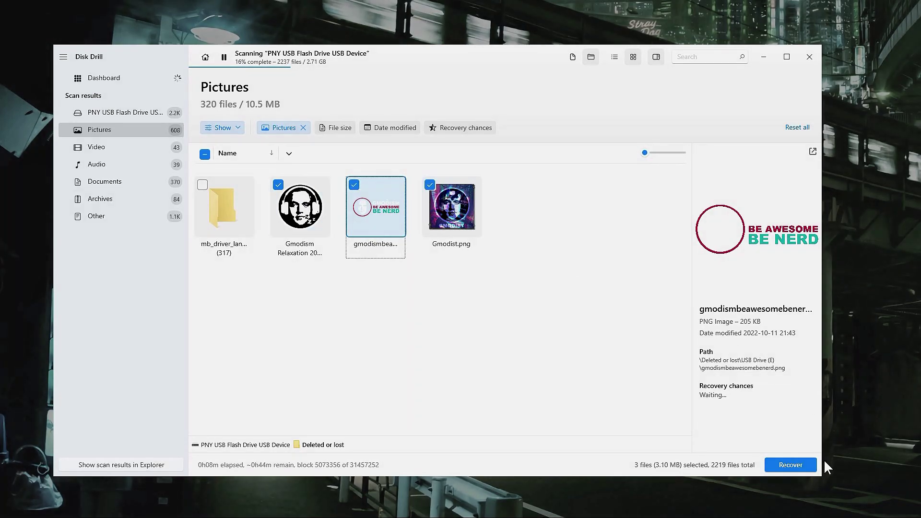
Recover the three checked logos to Local Disk (C:) and show them in Explorer
left_click(798, 462)
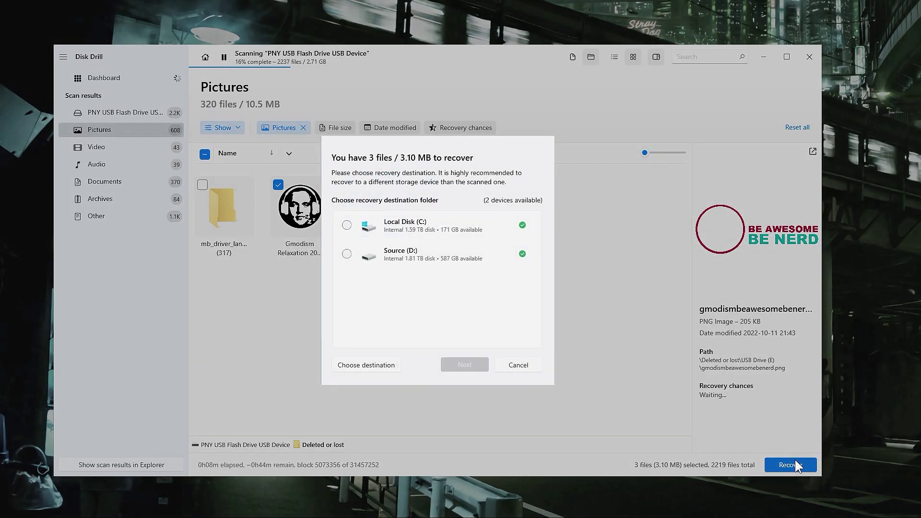
left_click(354, 228)
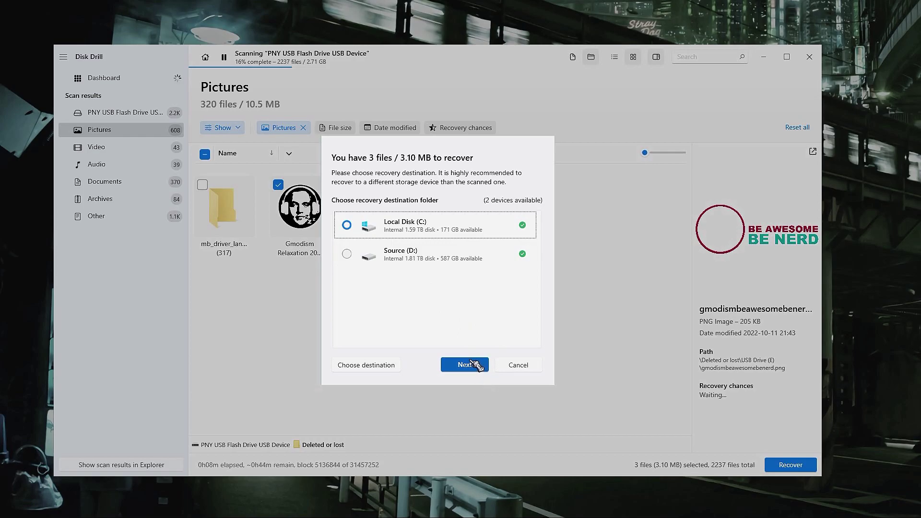
left_click(468, 363)
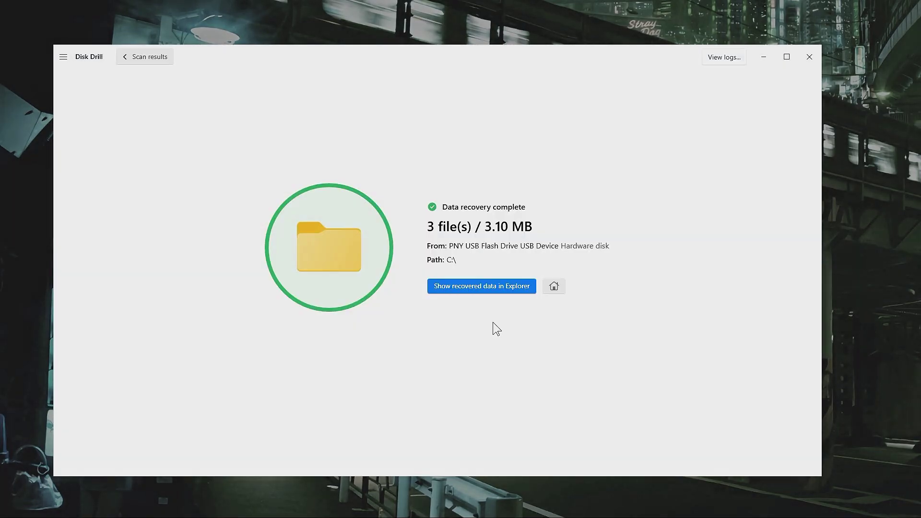
left_click(503, 288)
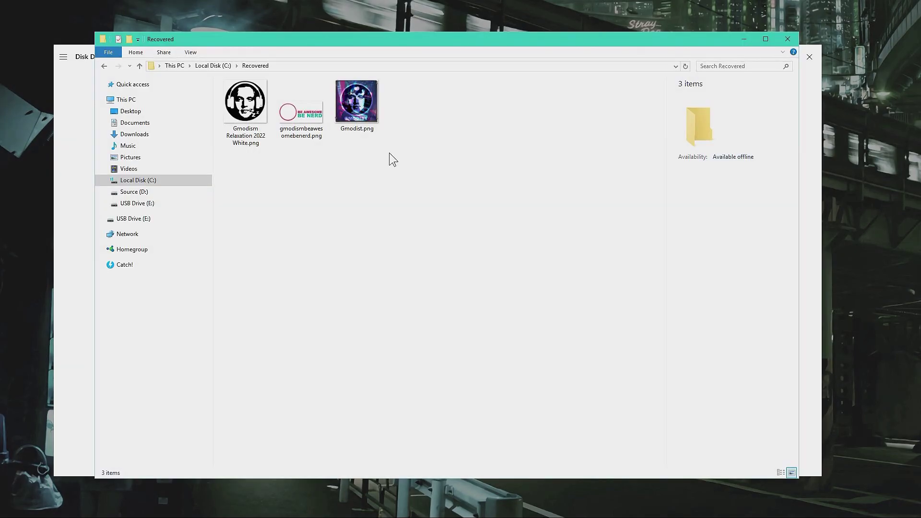
Inspect each of the three recovered PNG logos in C:\Recovered
left_click_drag(426, 111, 249, 103)
left_click(336, 188)
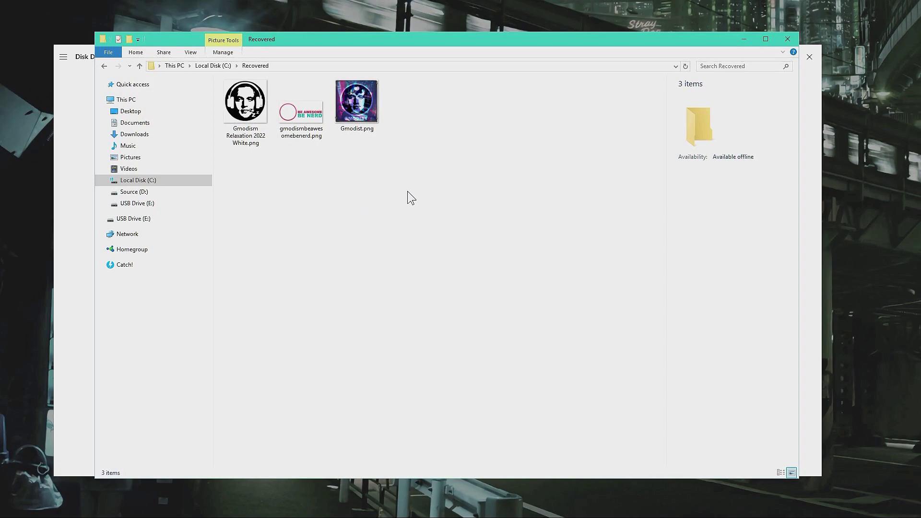
left_click(301, 114)
left_click(343, 122)
left_click(245, 111)
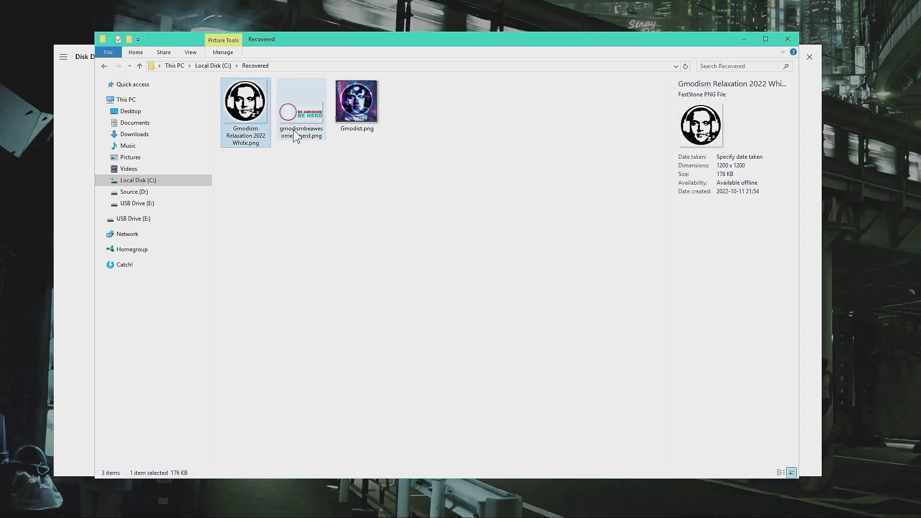
left_click(288, 115)
Close the Recovered folder and return to Disk Drill's scan results
left_click(470, 230)
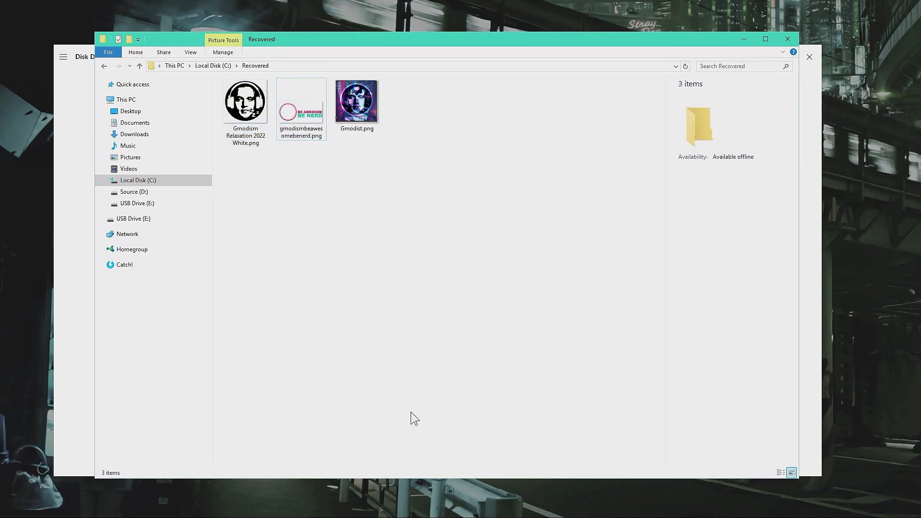
left_click(741, 37)
left_click(134, 57)
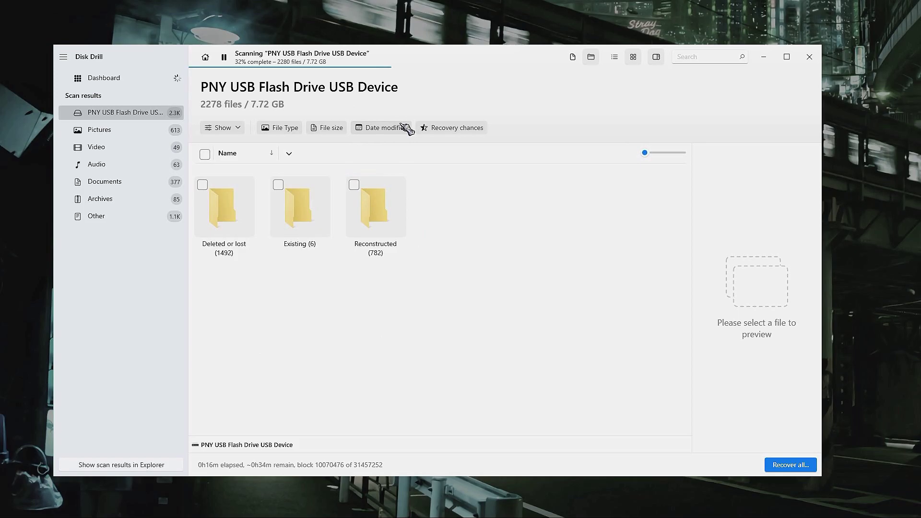
Filter the scan results to ODT documents modified today
left_click(384, 128)
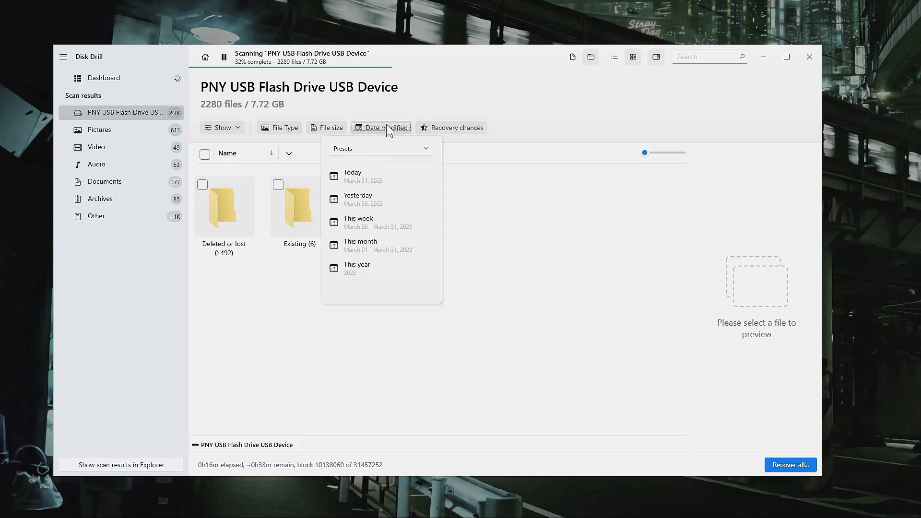
left_click(390, 182)
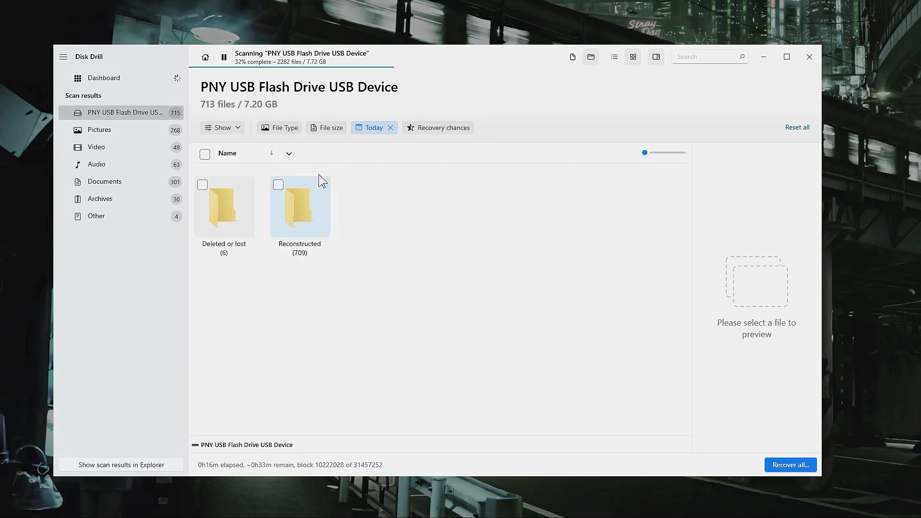
left_click(277, 128)
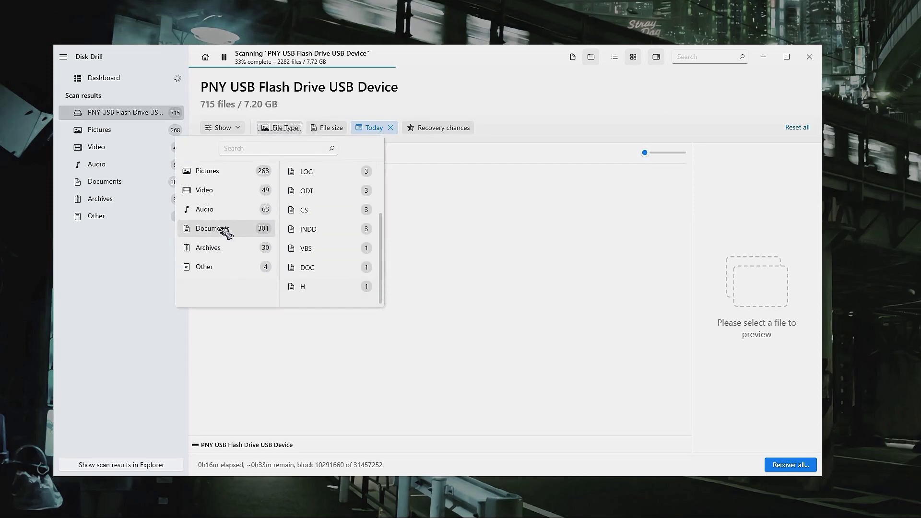
left_click(222, 228)
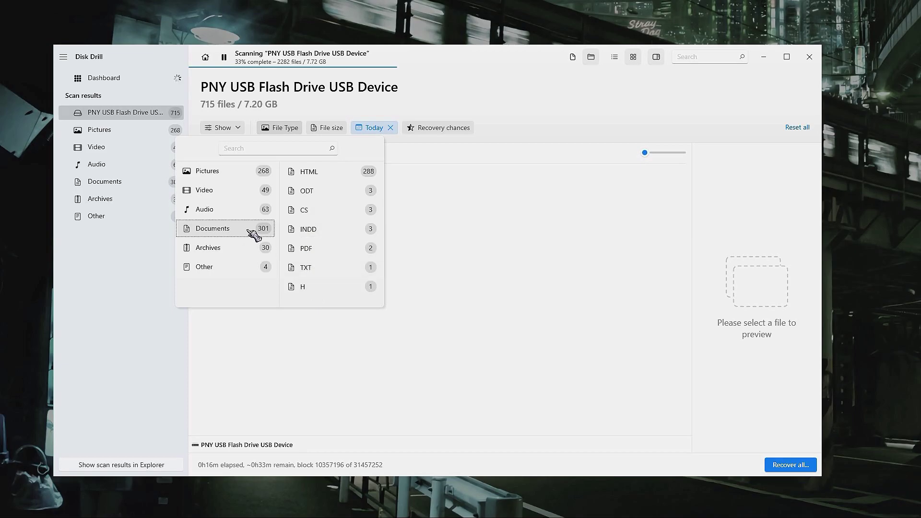
left_click(325, 192)
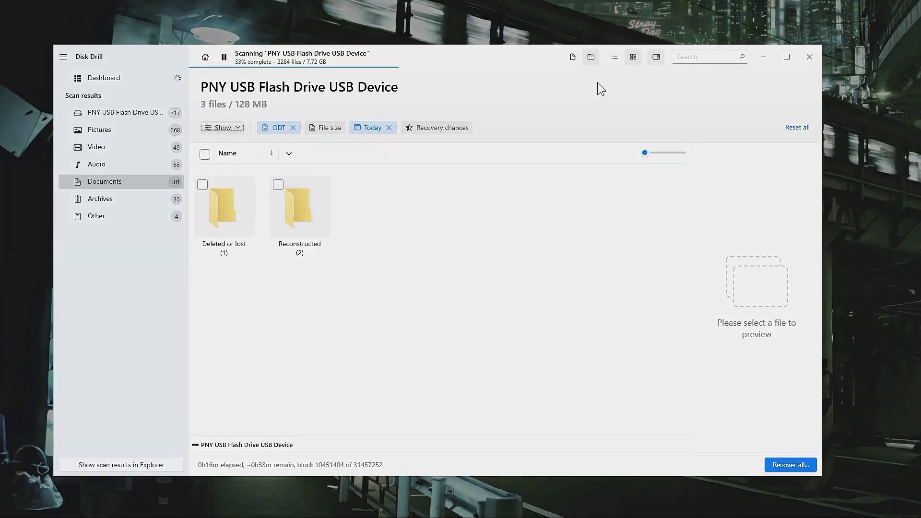
left_click(593, 59)
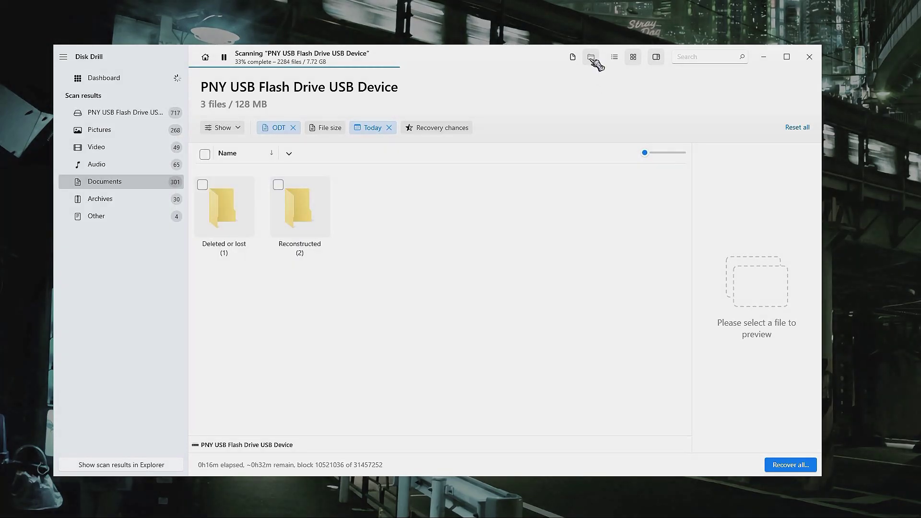
Mark Important info.odt, then switch the filter to TXT and mark WOW.txt for recovery
left_click(579, 58)
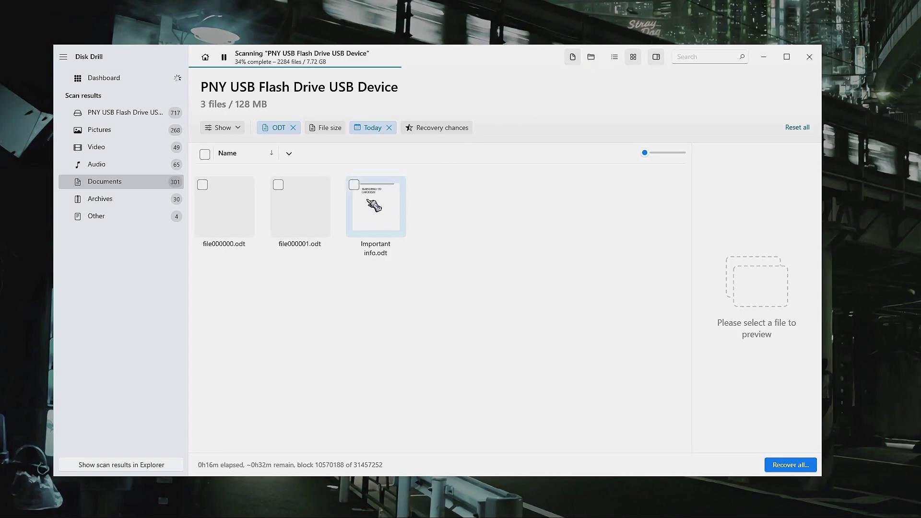
left_click(355, 186)
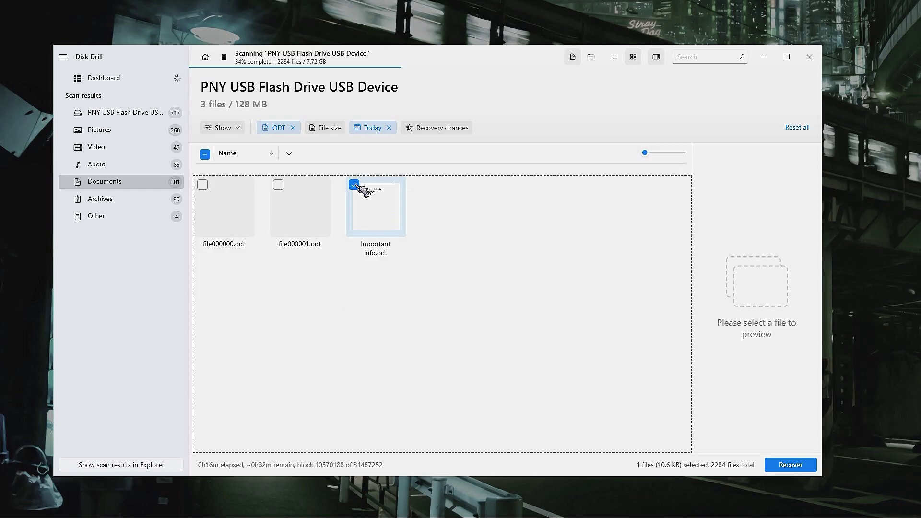
left_click(279, 127)
left_click(302, 269)
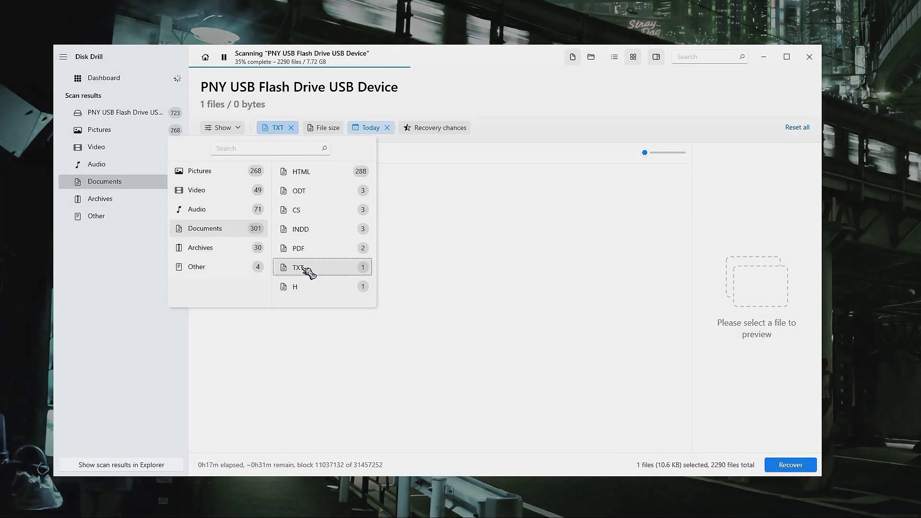
left_click(424, 251)
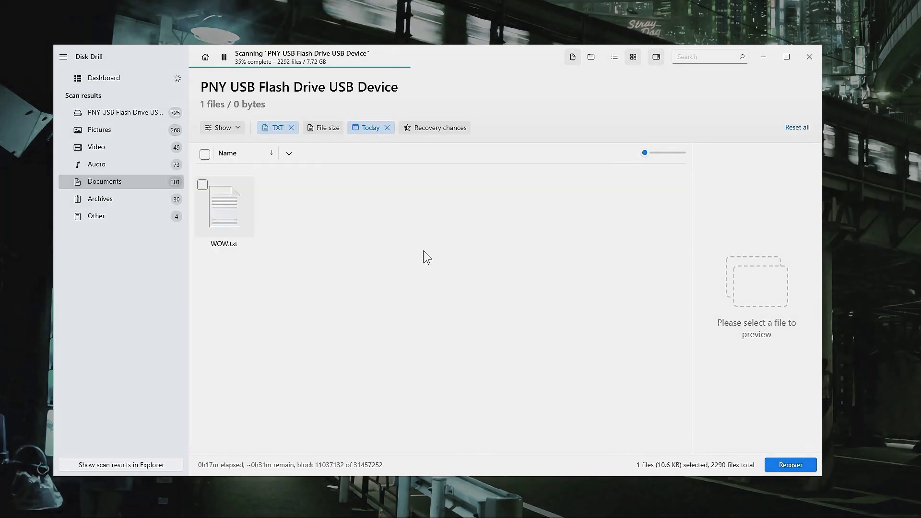
left_click(202, 185)
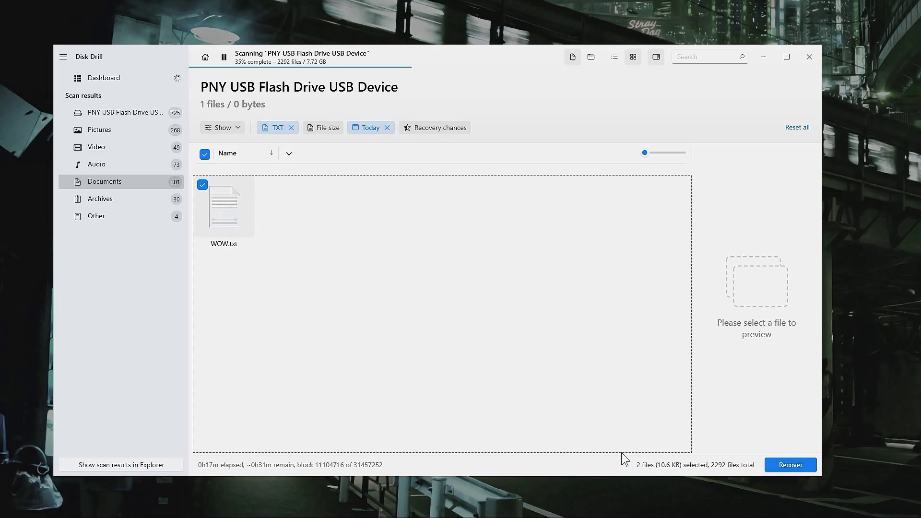
Recover the two checked files (10.6 KB) to C:\Recovered
left_click(790, 465)
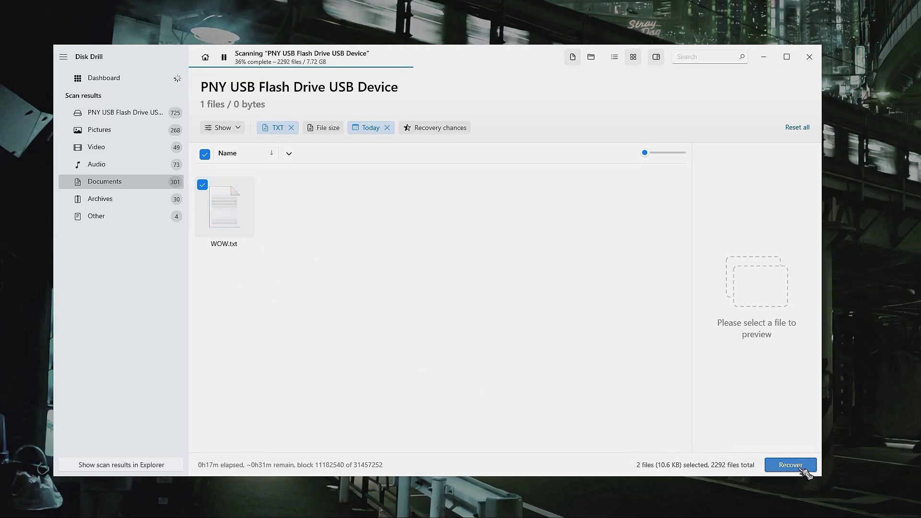
left_click_drag(617, 141, 496, 79)
left_click(694, 402)
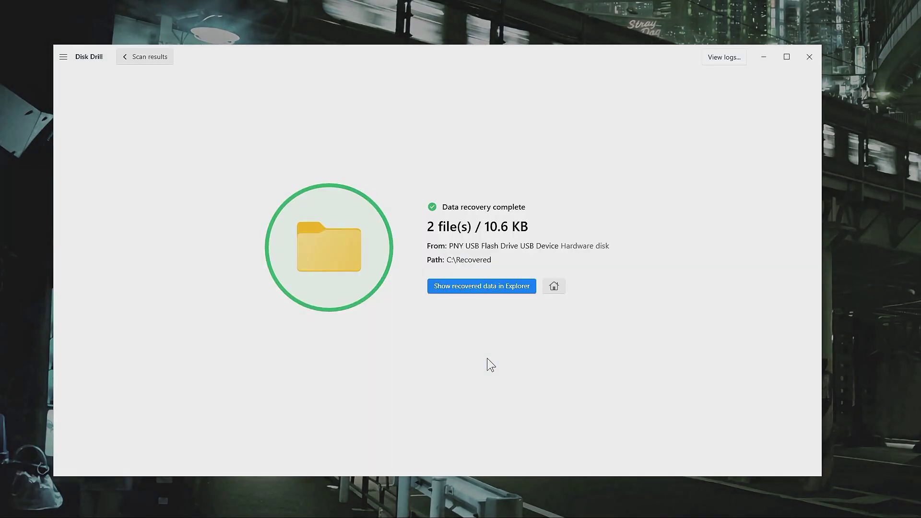
Open the recovered WOW.txt from C:\Recovered and close the empty file
left_click(452, 285)
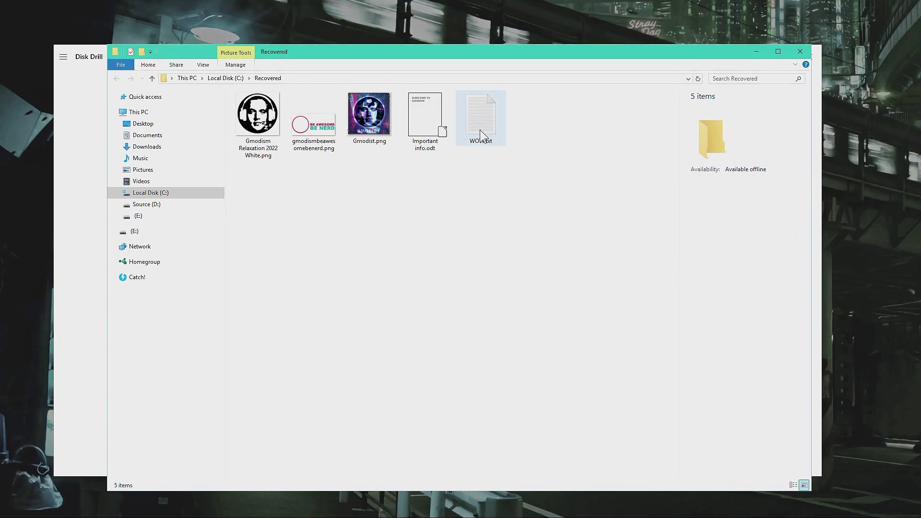
double_click(480, 129)
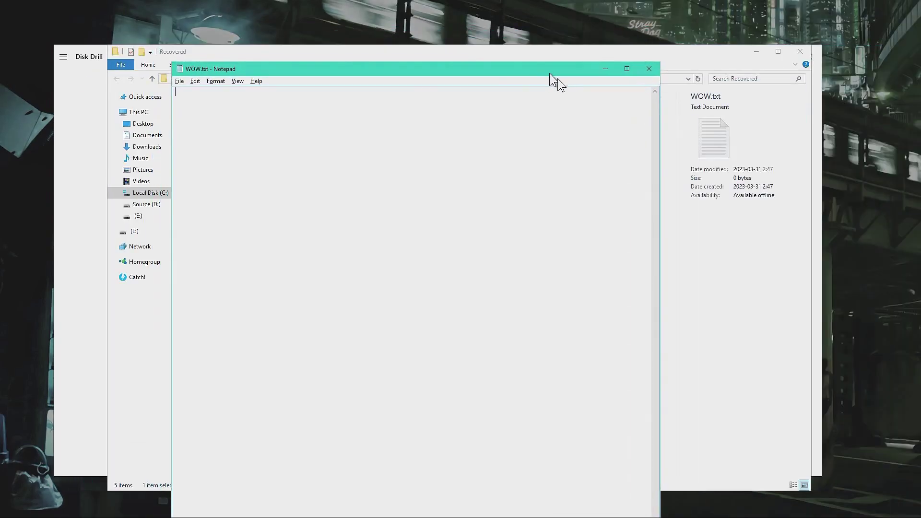
left_click(660, 72)
Open Important info.odt to confirm it reads 'SUBSCRIBE TO GMODISM', then close it
left_click(502, 277)
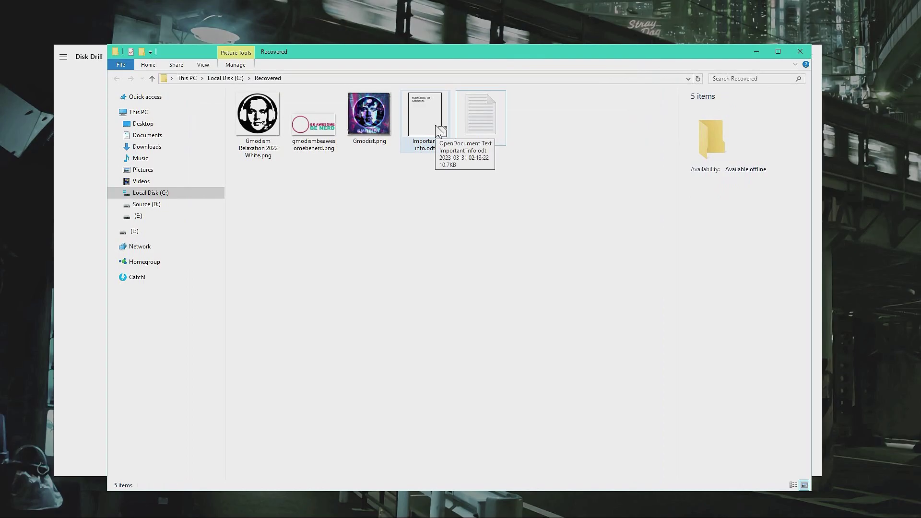
double_click(436, 125)
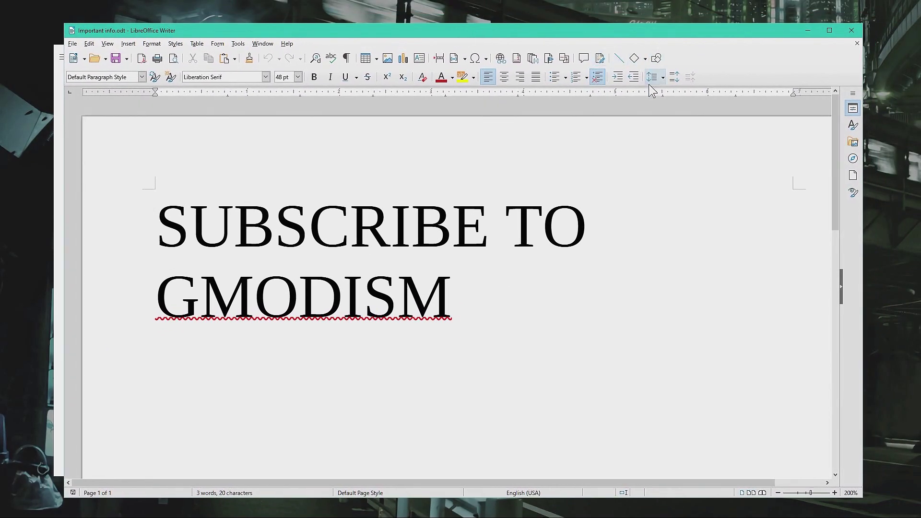
left_click(852, 31)
Close the C:\Recovered Explorer window to return to Disk Drill's summary of 2 recovered files
left_click(800, 51)
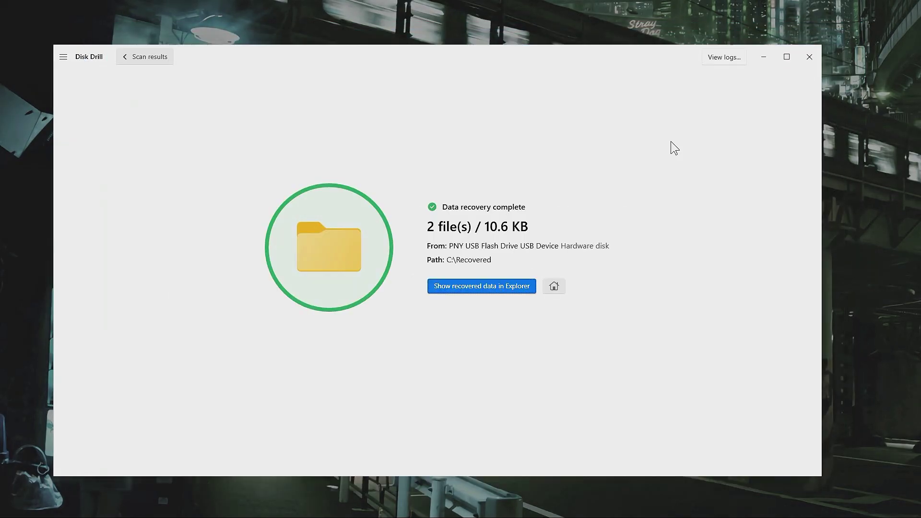